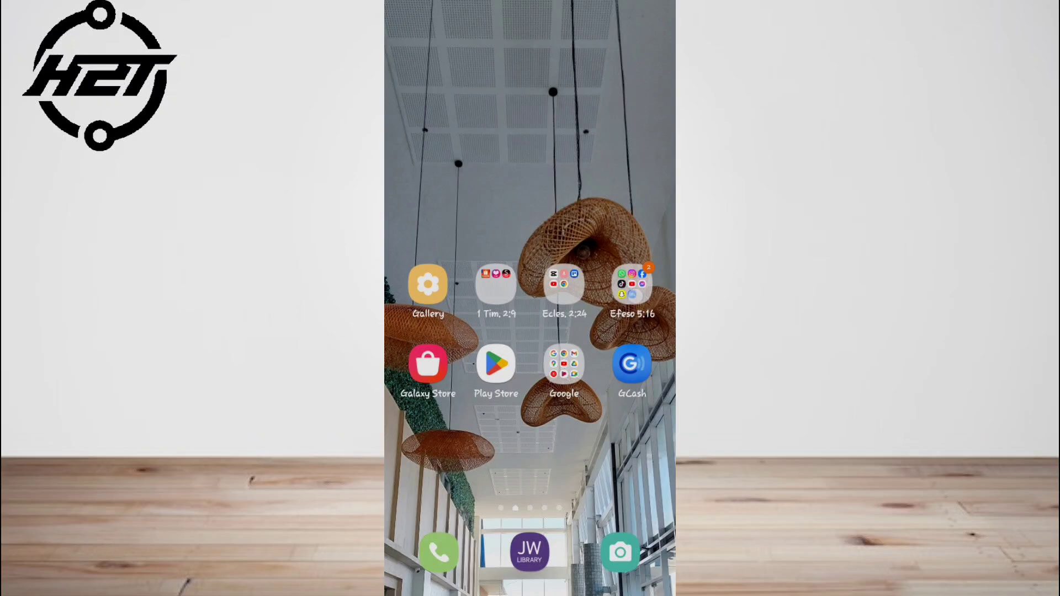
Launch WhatsApp from the Efeso 5:16 folder and back out of the SHADOWFEET chat to the chat list
click(633, 288)
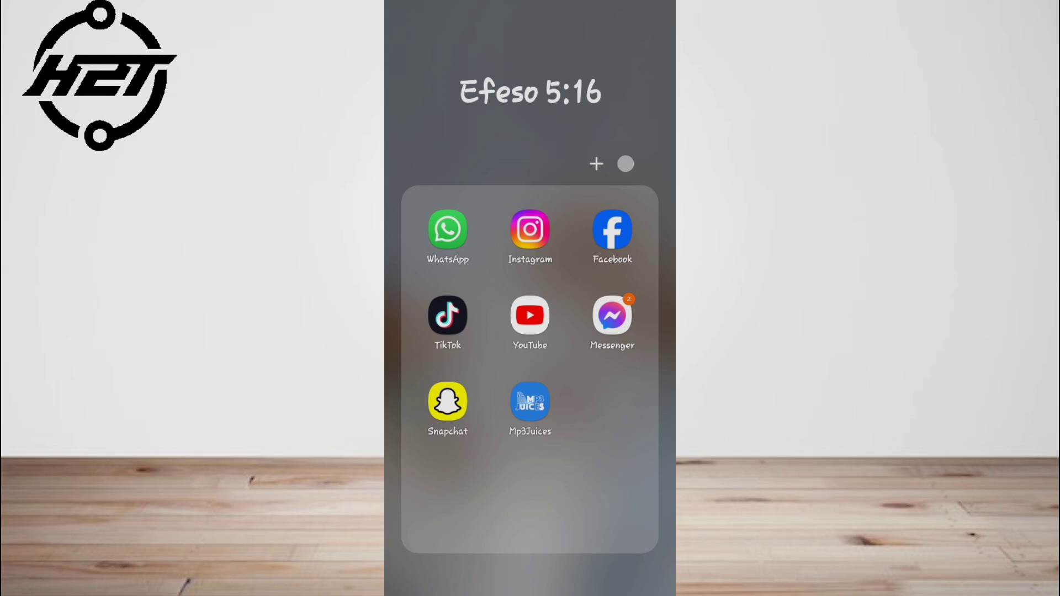
click(449, 230)
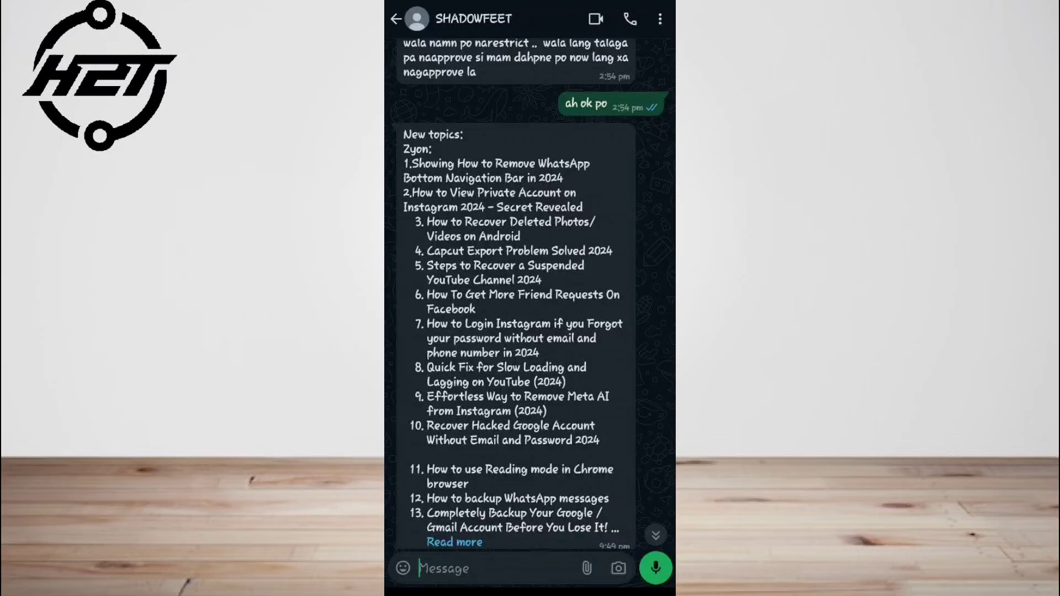
click(396, 19)
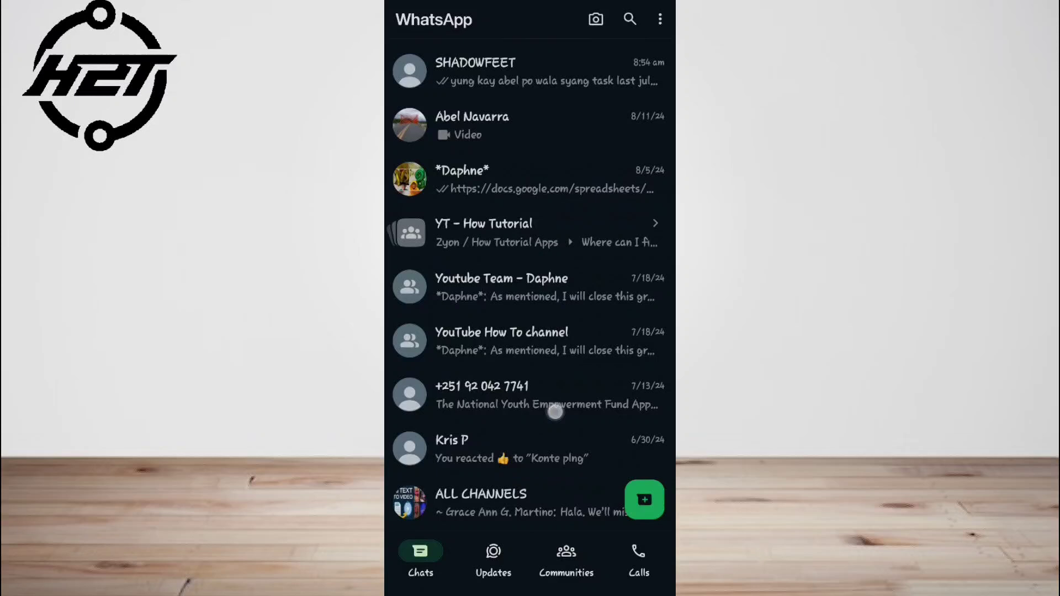
scroll(555, 413, down, 3)
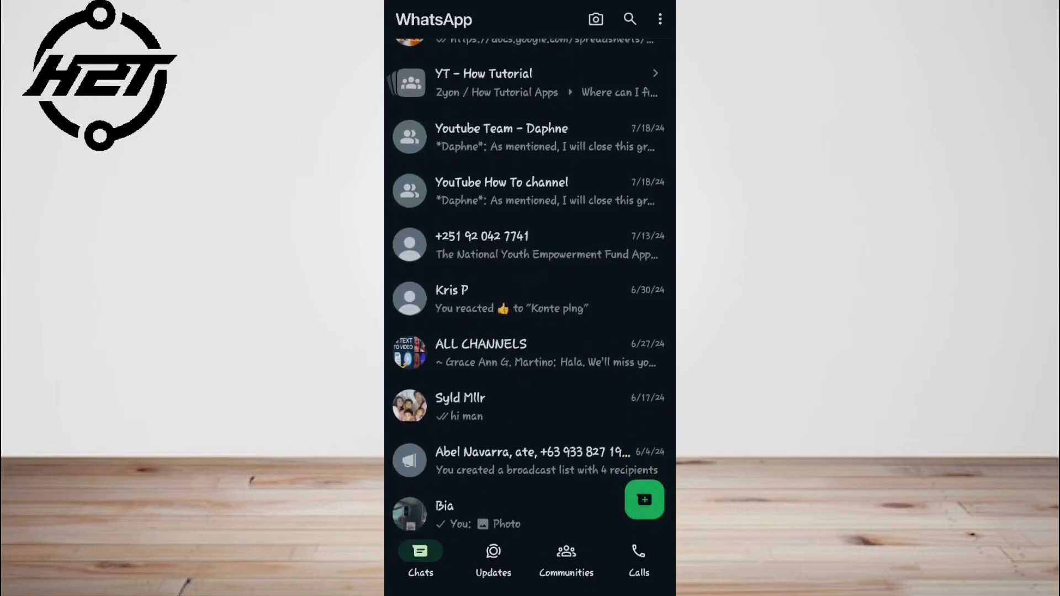
Cycle from Updates through Communities to Calls, back to Updates, then on to Communities
click(493, 561)
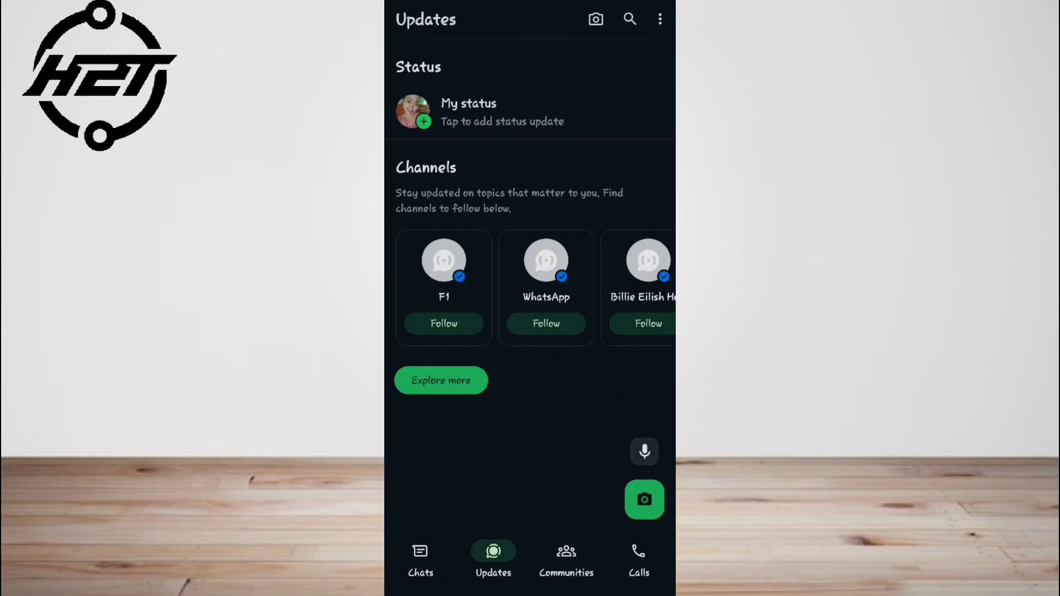
drag(615, 358, 431, 359)
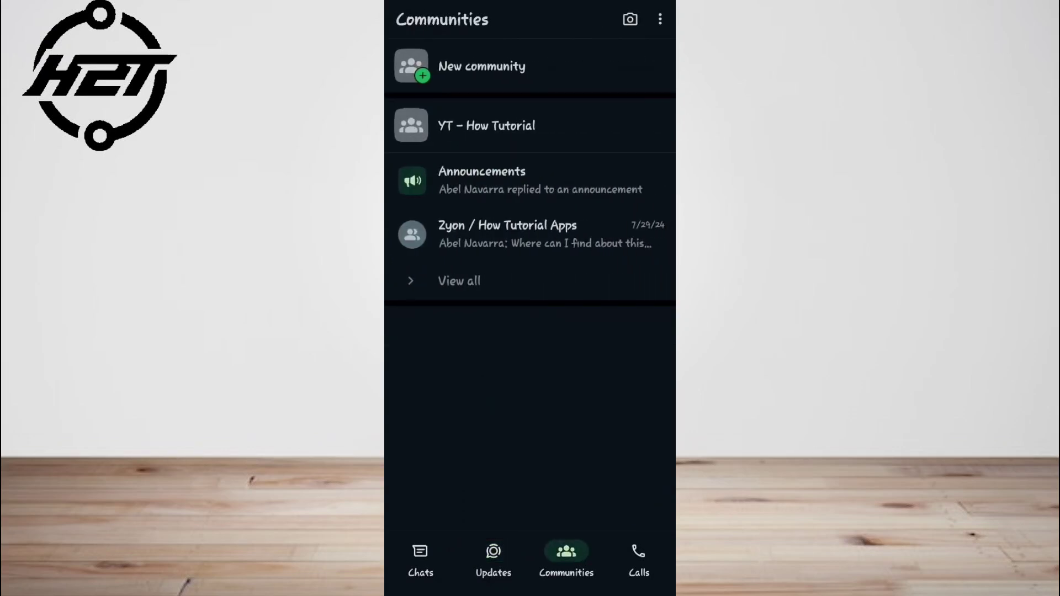
mouse_move(545, 396)
mouse_down()
mouse_move(634, 377)
mouse_move(439, 373)
mouse_up()
drag(613, 373, 439, 373)
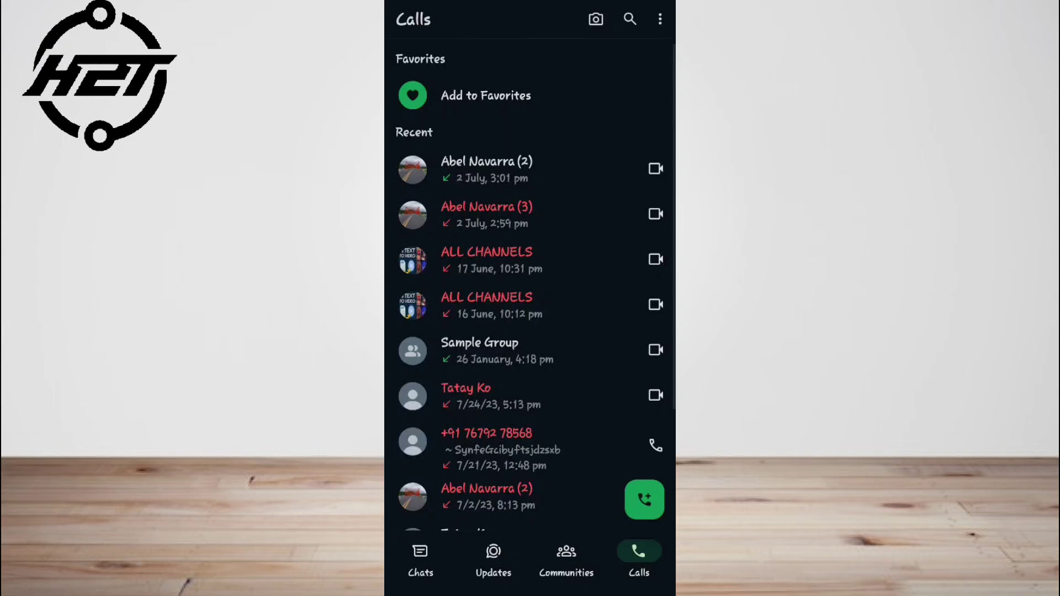
drag(531, 431, 530, 265)
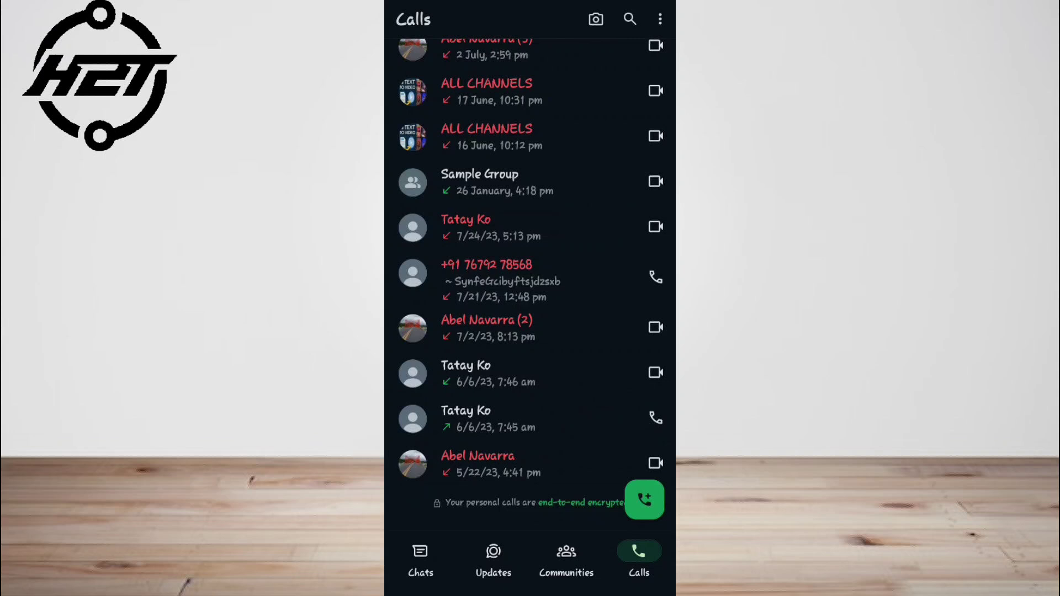
drag(465, 373, 600, 372)
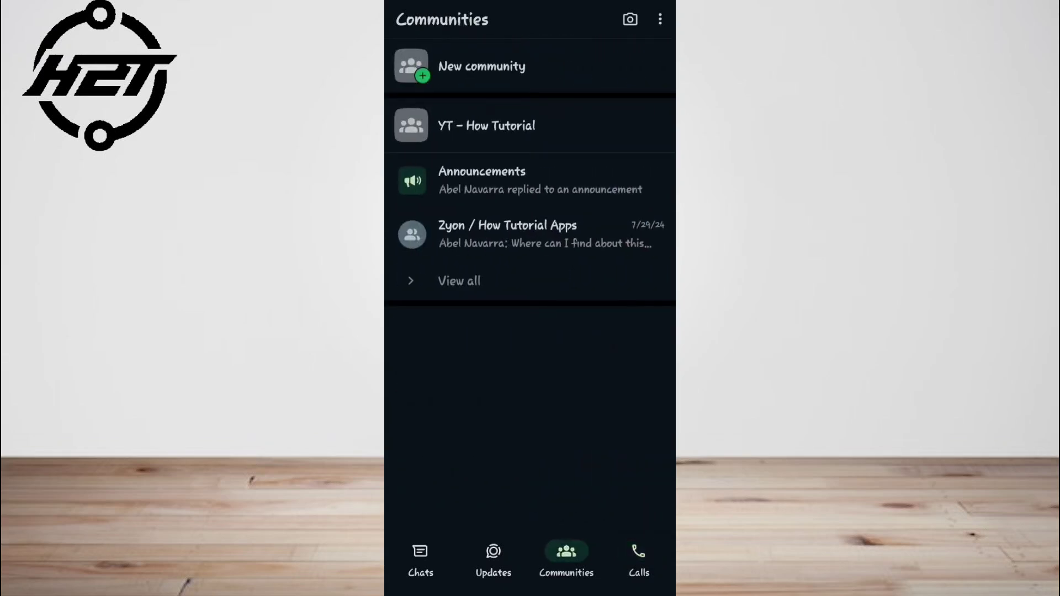
drag(439, 273, 618, 274)
mouse_move(439, 274)
mouse_down()
mouse_move(617, 274)
mouse_move(439, 273)
mouse_up()
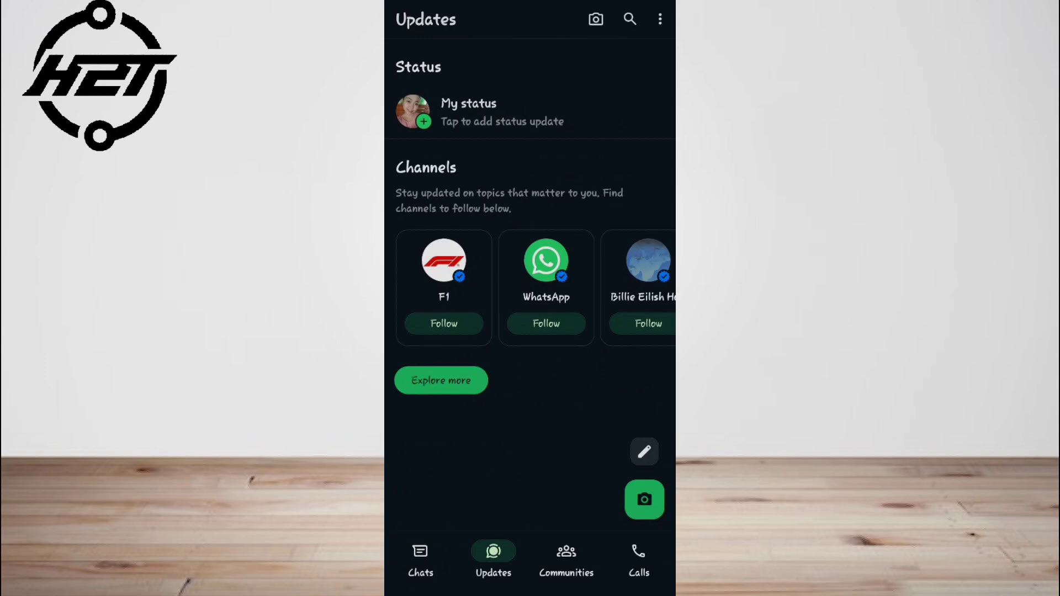
drag(617, 274, 439, 273)
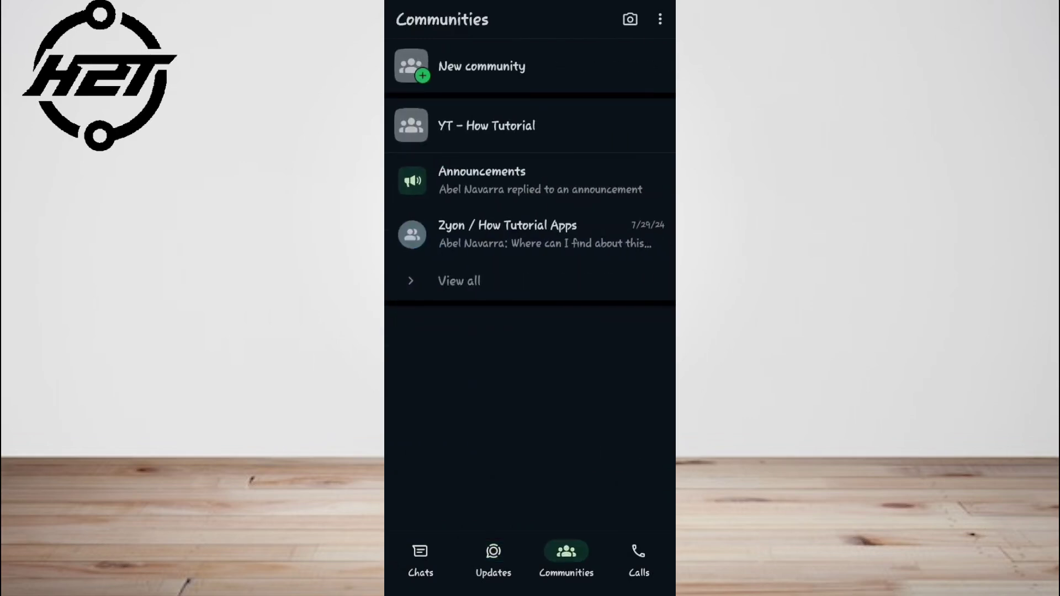
Glance at the YT - How Tutorial community details, then switch to Calls
click(468, 282)
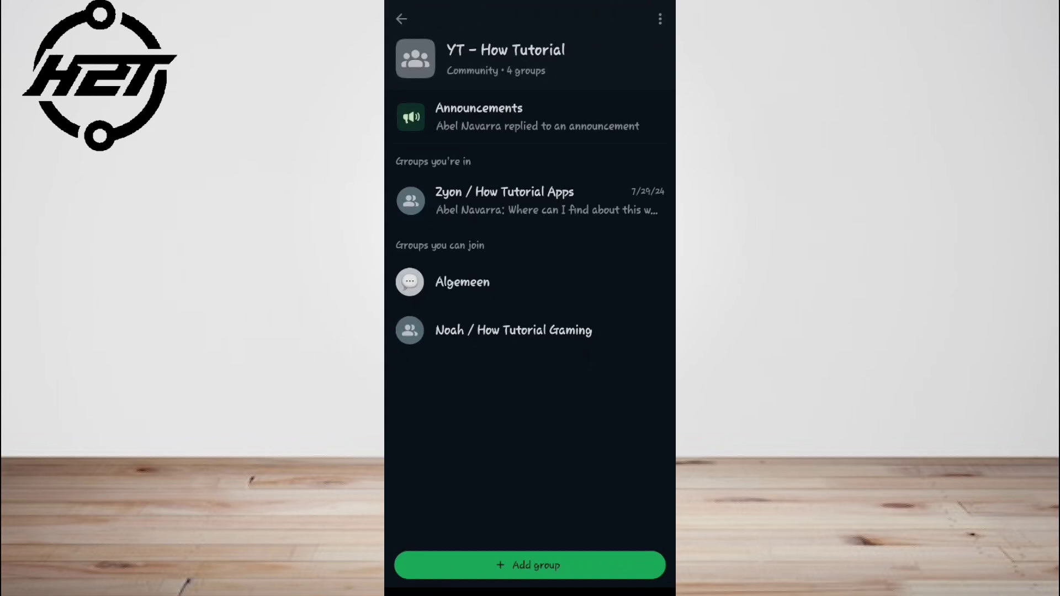
click(401, 18)
click(639, 557)
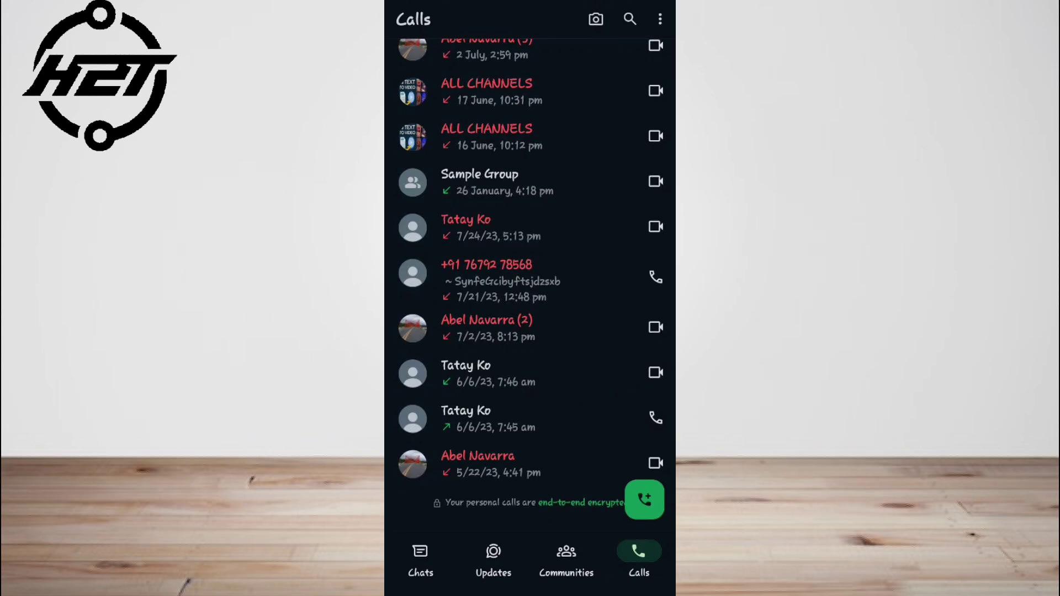
Swipe back through Communities and Updates, glance at Calls, then return via Updates to Chats
drag(465, 391, 646, 392)
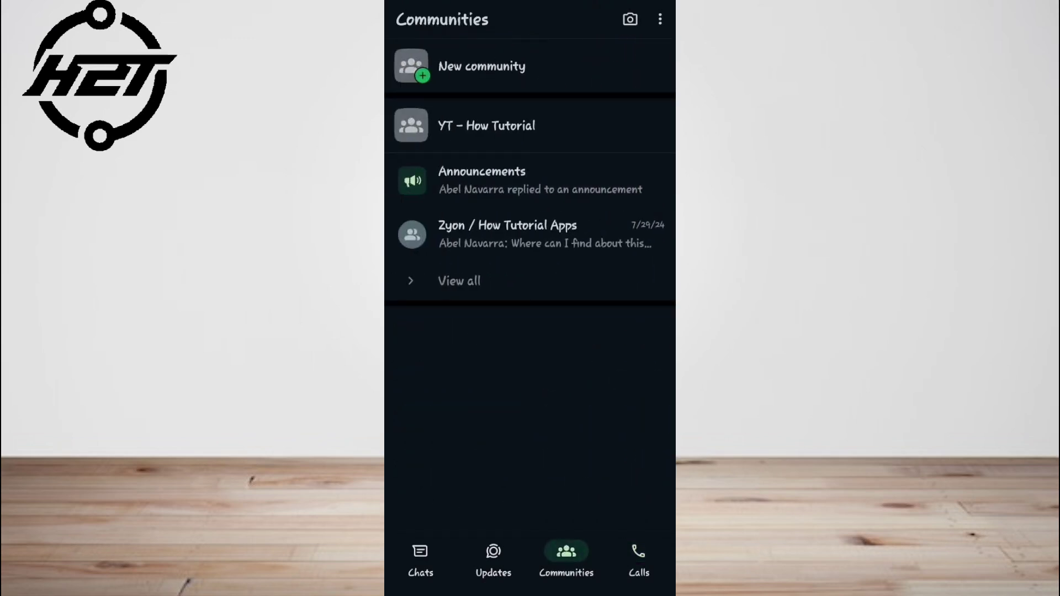
drag(464, 403, 646, 404)
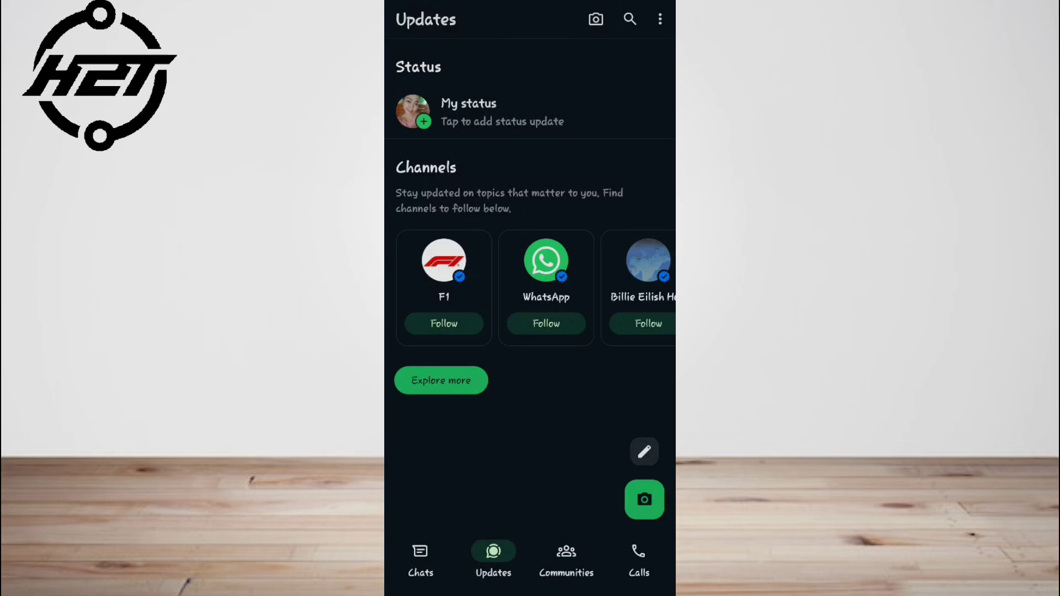
mouse_move(464, 372)
mouse_down()
mouse_move(646, 372)
mouse_move(448, 366)
mouse_up()
mouse_move(464, 403)
mouse_down()
mouse_move(646, 403)
mouse_move(465, 402)
mouse_up()
drag(629, 403, 546, 402)
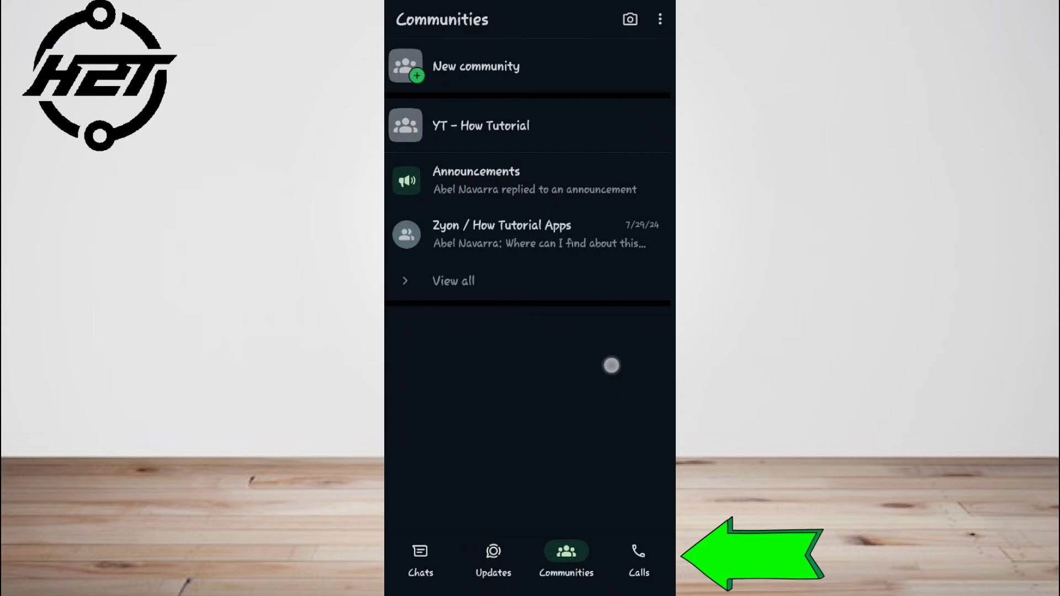
mouse_move(629, 364)
mouse_down()
mouse_move(448, 364)
mouse_move(580, 364)
mouse_up()
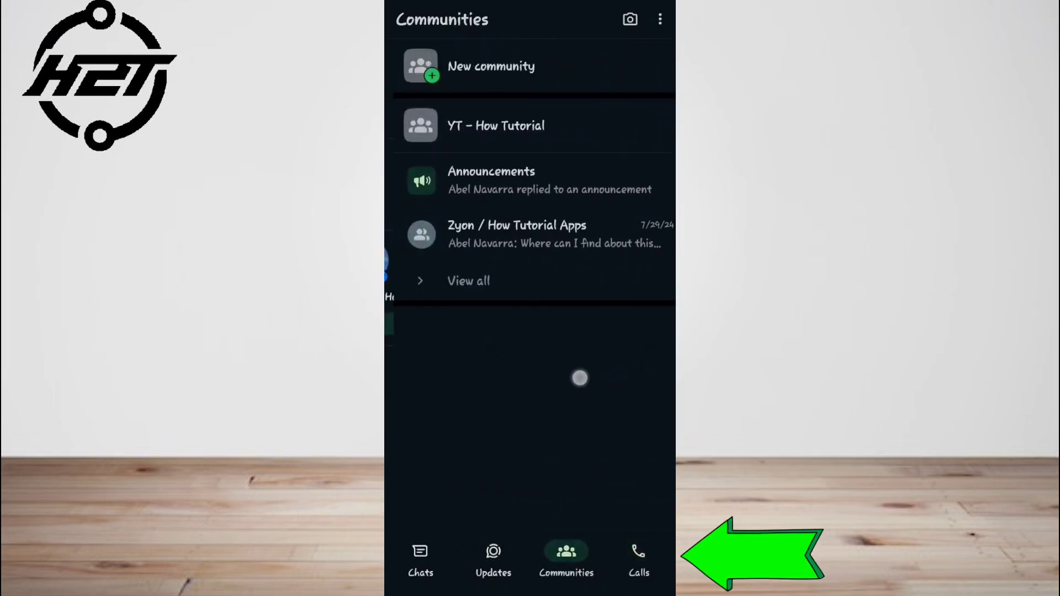
drag(464, 373, 646, 373)
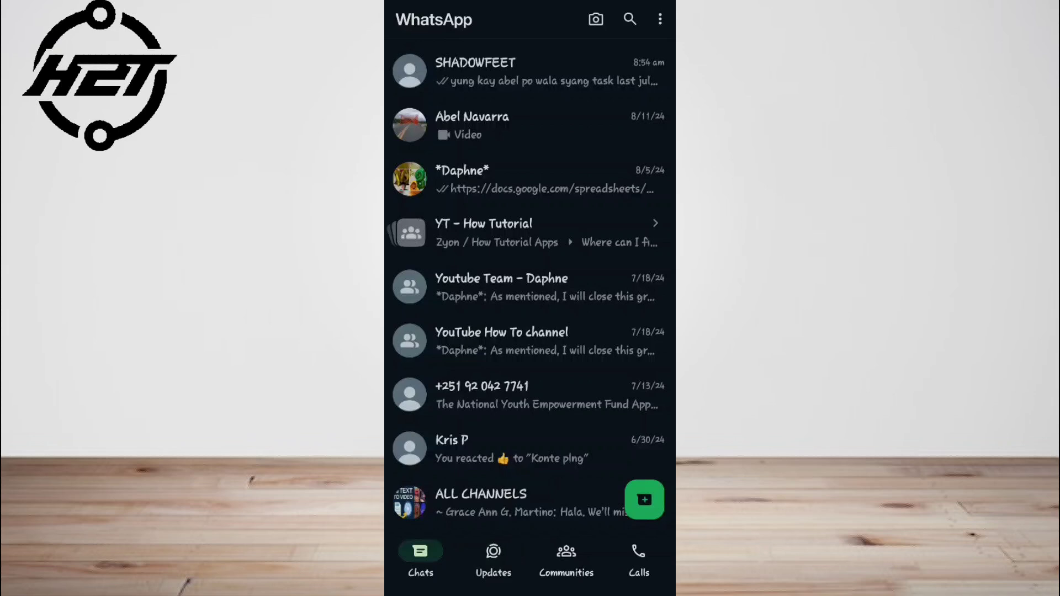
scroll(530, 290, down, 5)
scroll(530, 290, down, 5)
scroll(530, 290, down, 5)
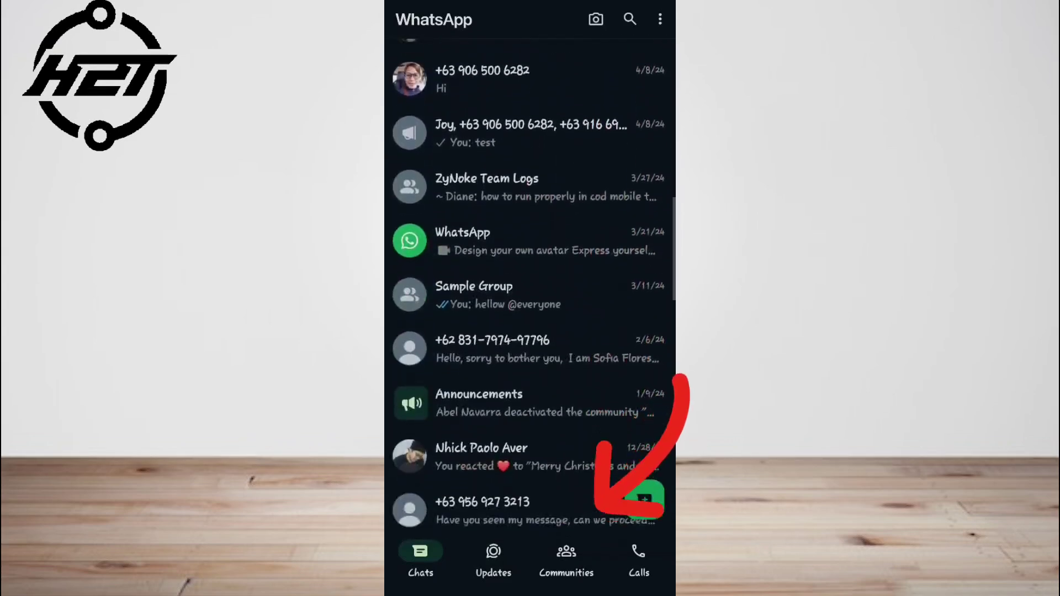
scroll(531, 291, down, 5)
scroll(530, 290, down, 5)
Switch from the chat list to the Updates tab with status and suggested channels
drag(646, 373, 464, 373)
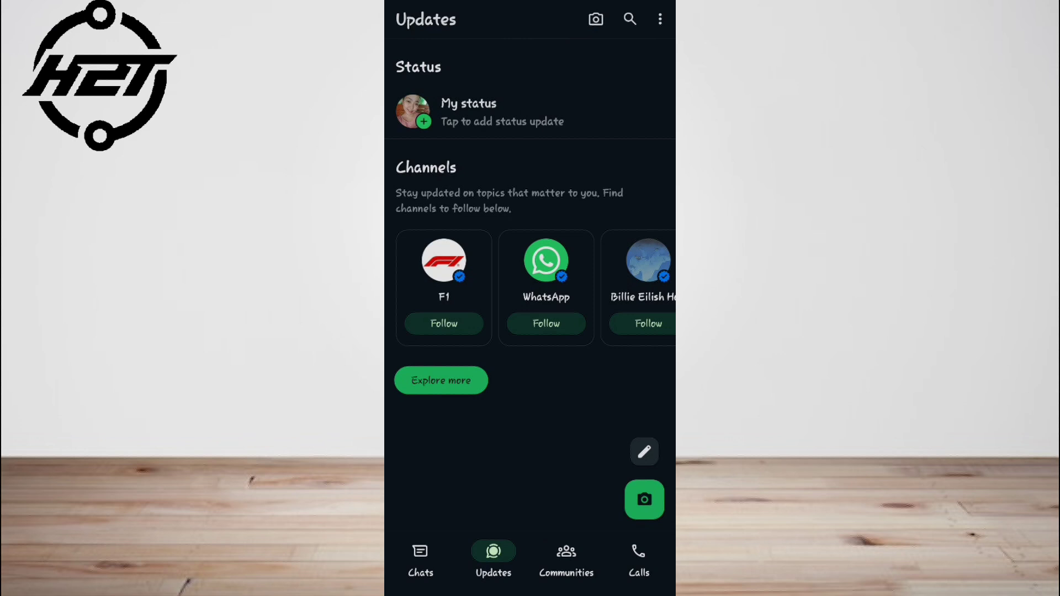
Go to Communities, then Calls, back to Communities, then through Updates to Chats
drag(645, 365, 447, 365)
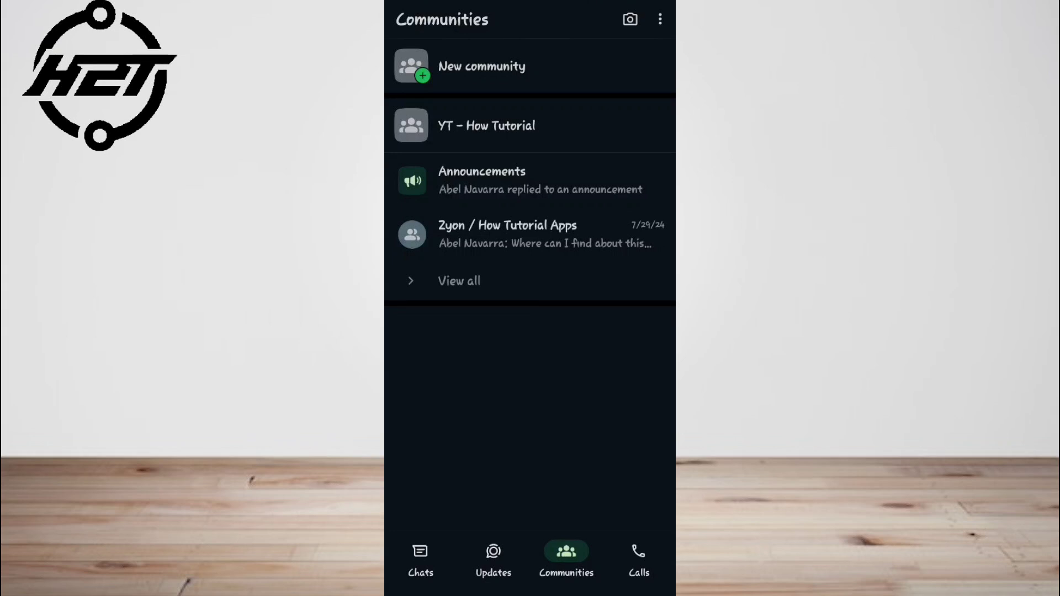
drag(645, 366, 447, 365)
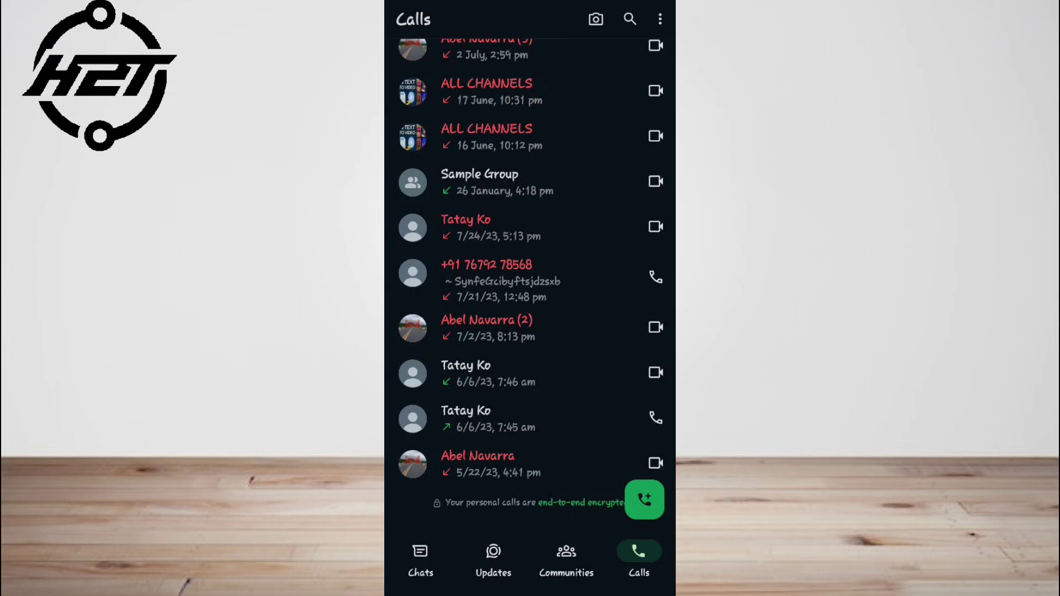
click(565, 560)
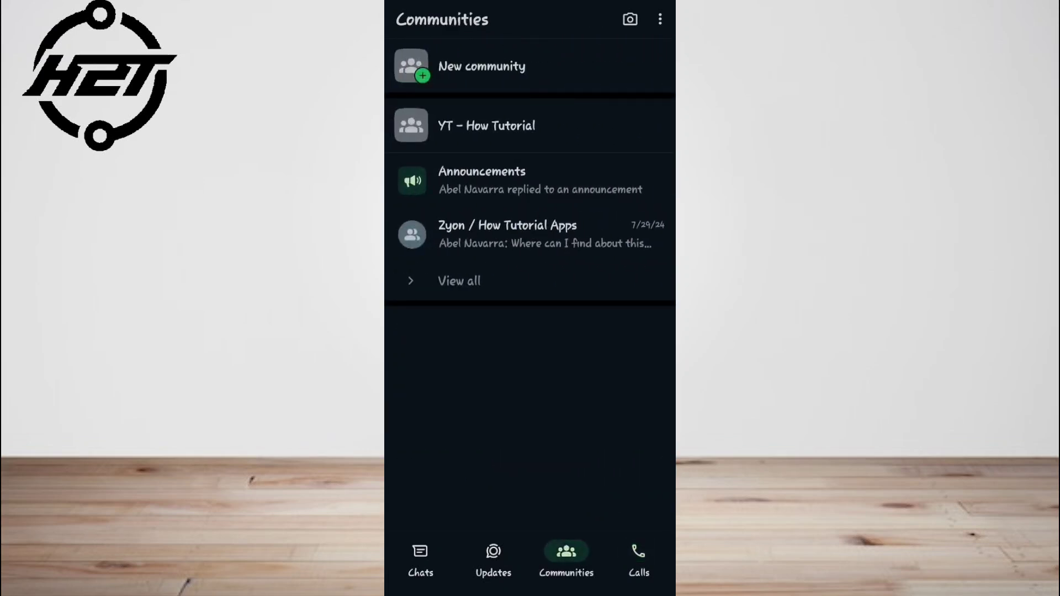
drag(447, 381, 645, 381)
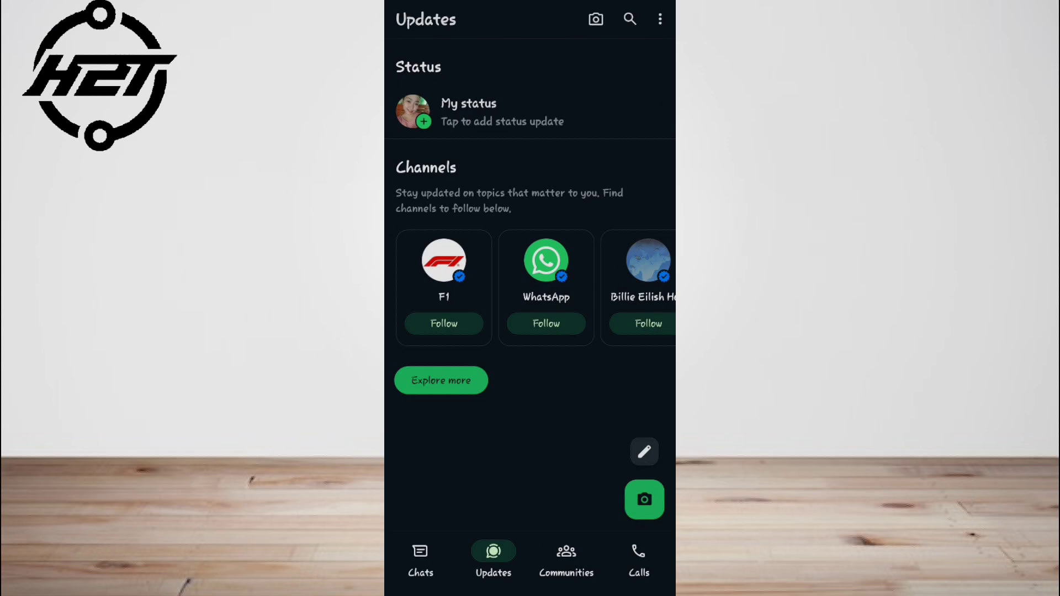
drag(447, 431, 644, 431)
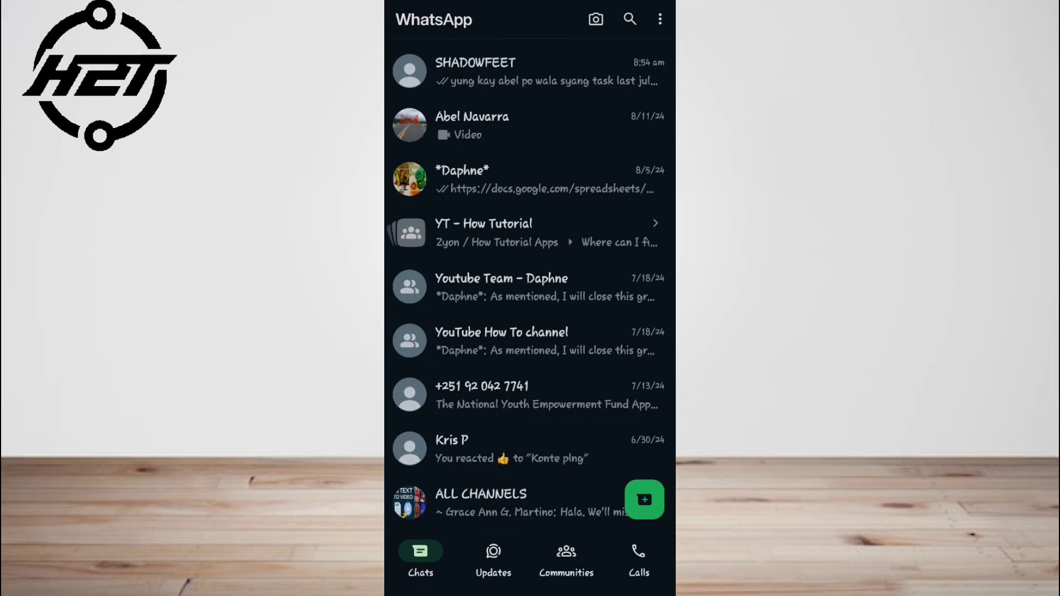
drag(646, 360, 431, 360)
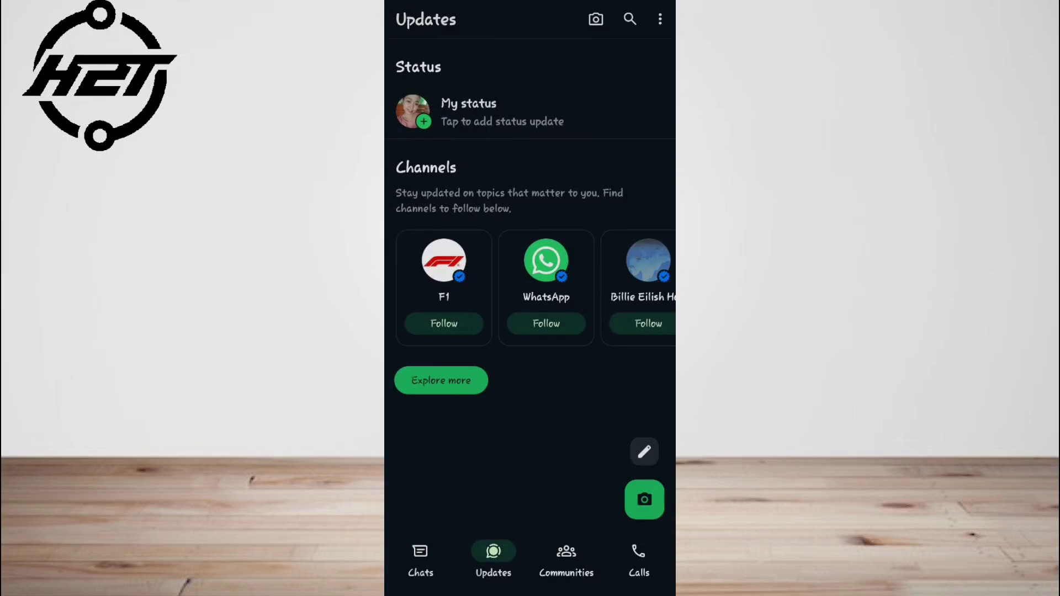
drag(646, 381, 431, 382)
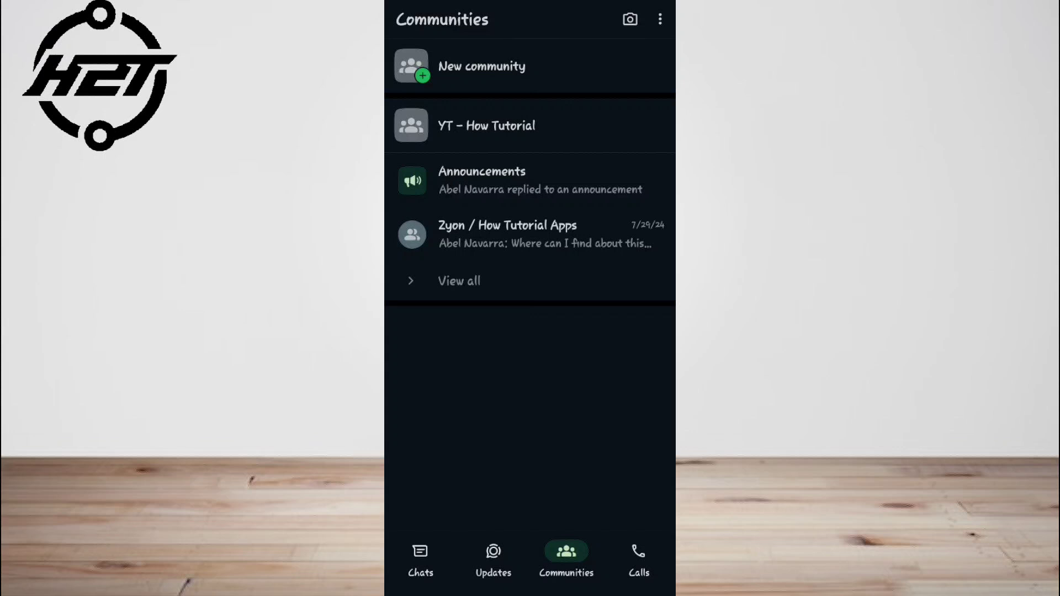
mouse_move(645, 358)
mouse_down()
mouse_move(430, 358)
mouse_move(646, 359)
mouse_up()
drag(431, 359, 646, 359)
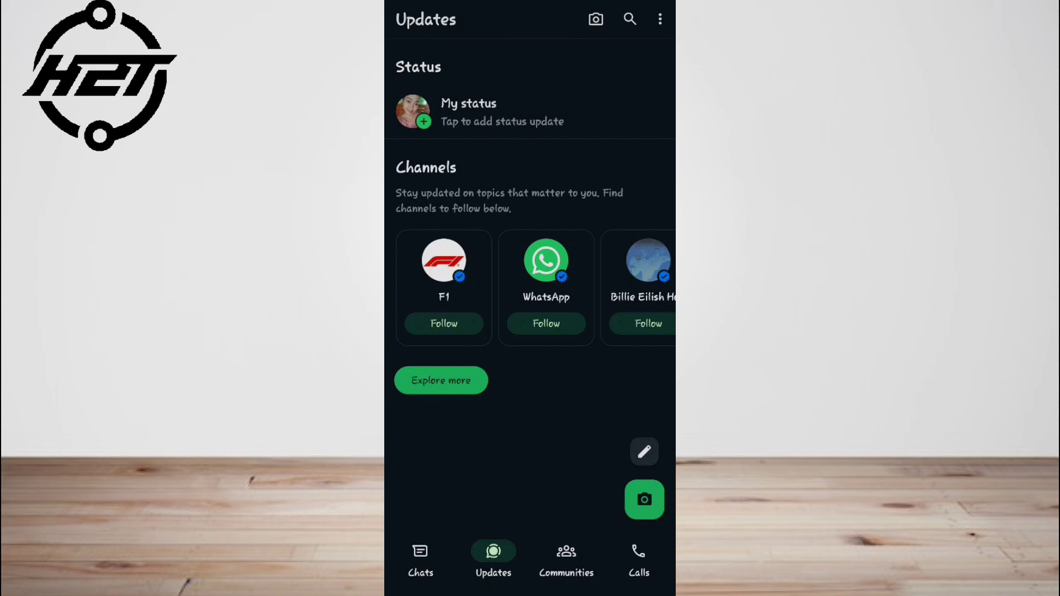
drag(431, 360, 646, 359)
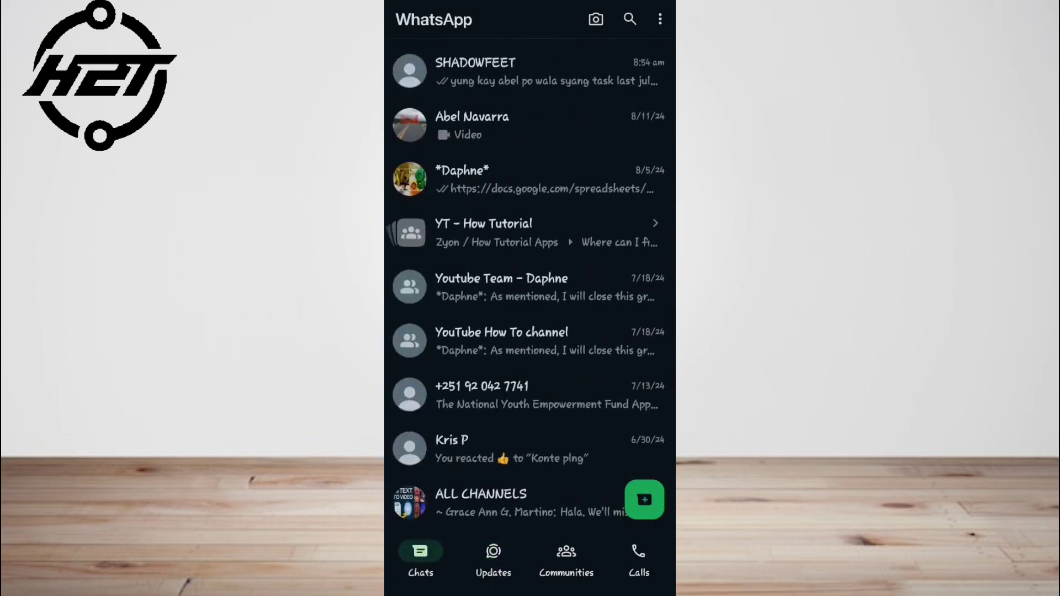
scroll(531, 331, down, 6)
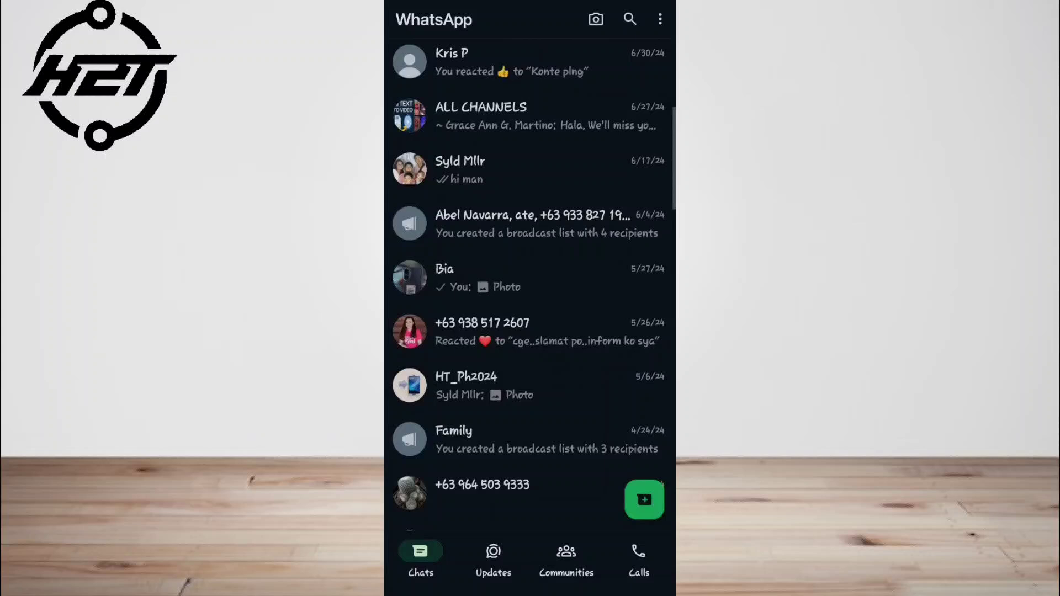